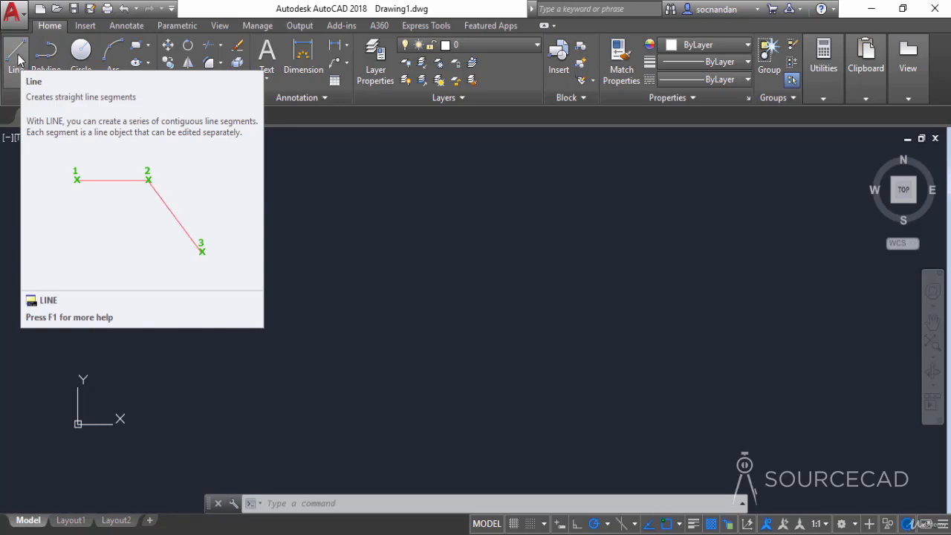
- Draw a horizontal line segment 10 units long towards positive X, starting at a freely chosen point in the empty drawing area
click(17, 58)
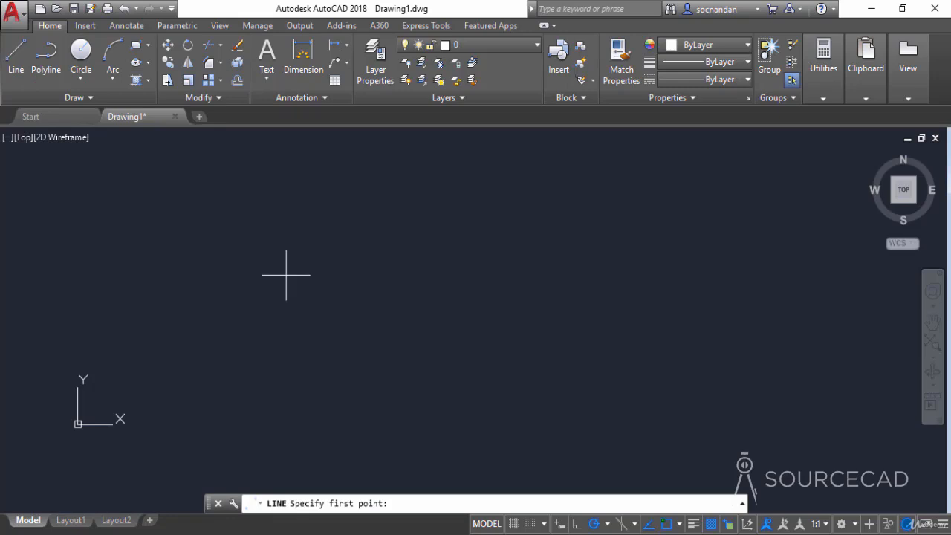
key(Escape)
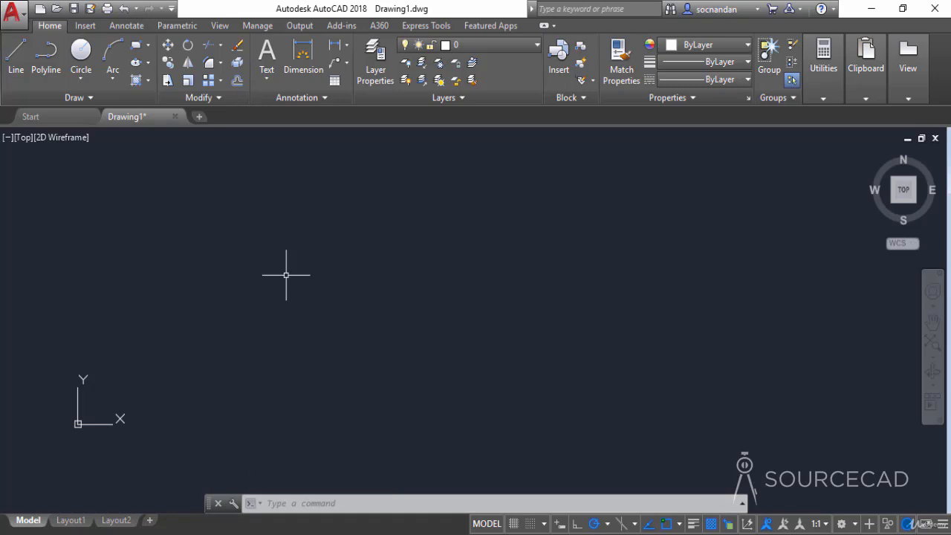
text(l)
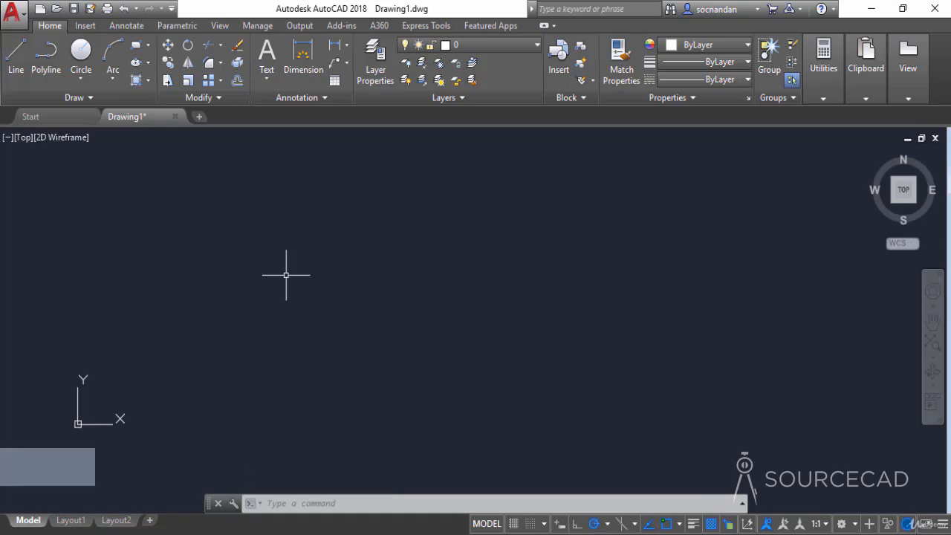
key(Return)
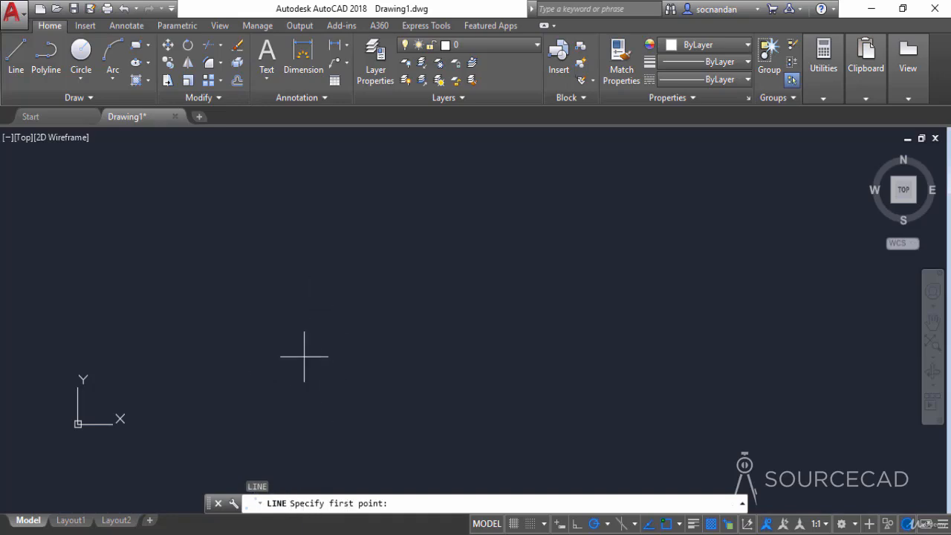
click(304, 356)
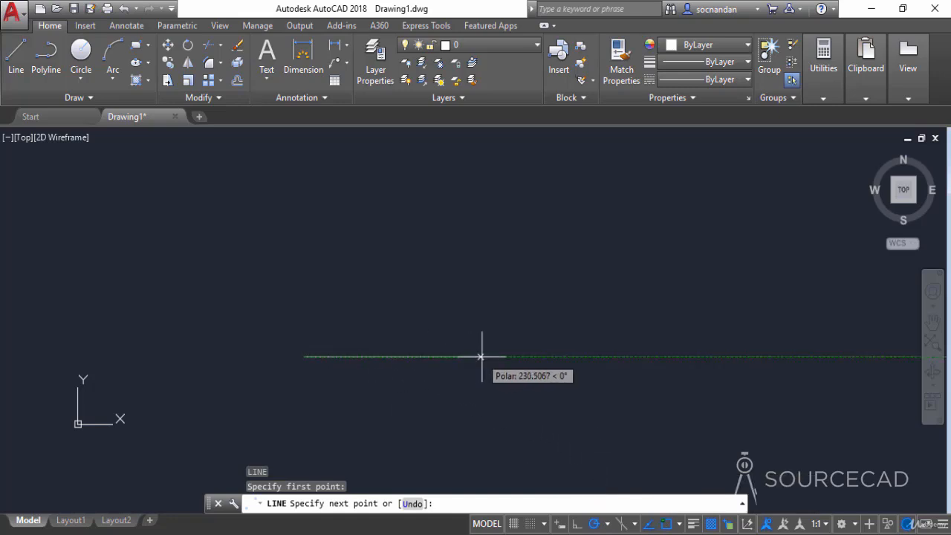
text(10)
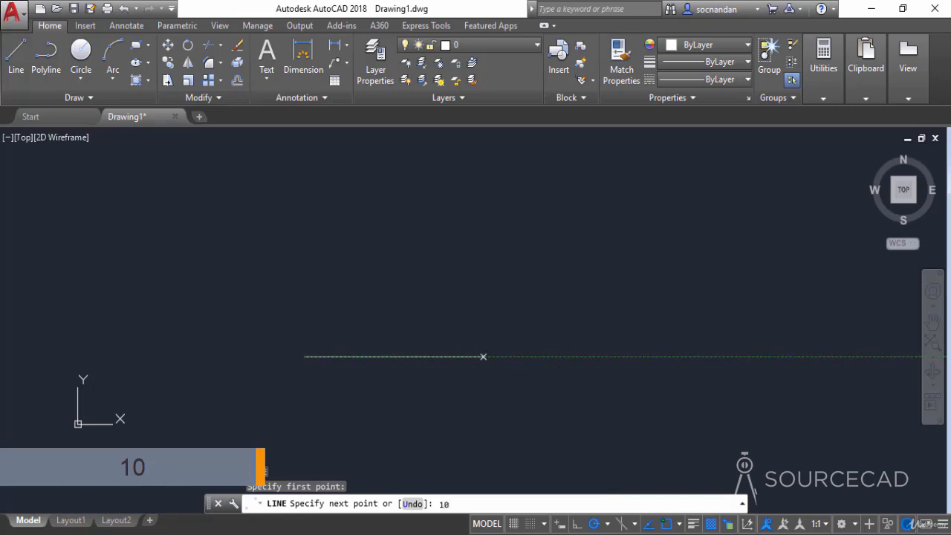
key(Return)
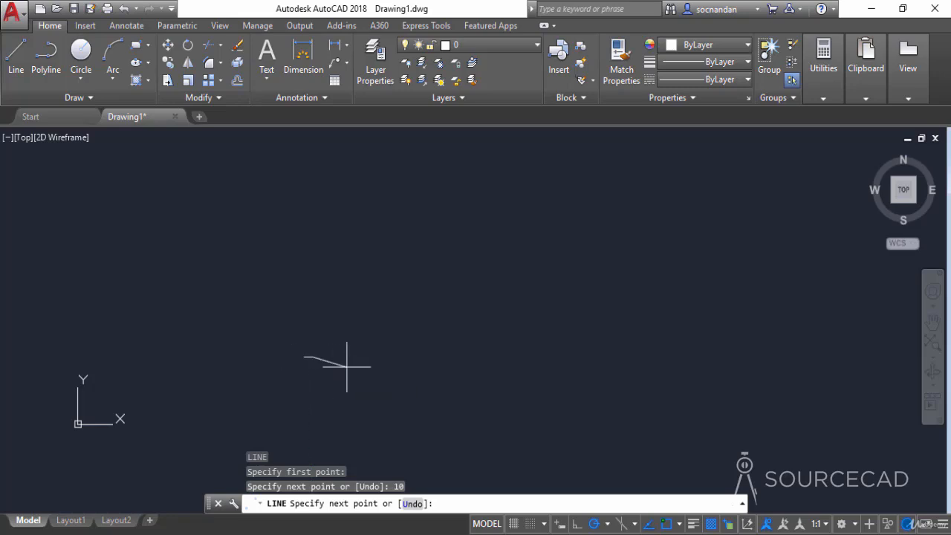
- Continue the line with a vertical segment 5 units long going up from the end of the horizontal segment
scroll(354, 367, up, 6)
middle_drag(352, 350, 584, 350)
scroll(558, 346, up, 4)
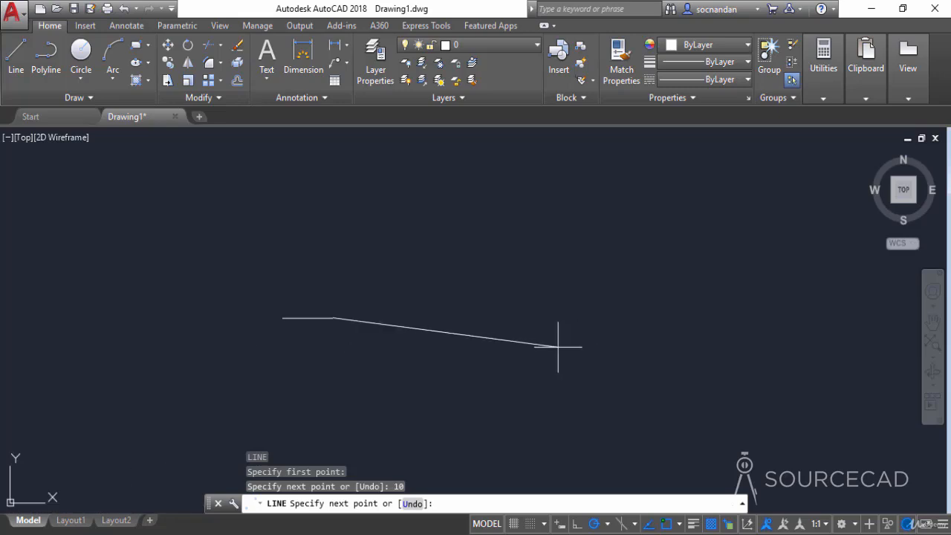
middle_drag(342, 315, 590, 363)
scroll(587, 361, up, 4)
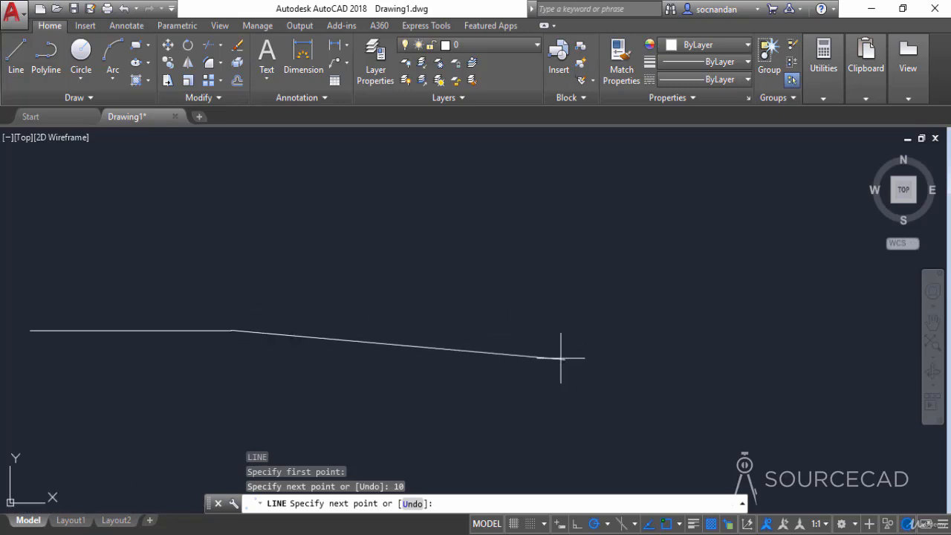
middle_drag(448, 357, 688, 401)
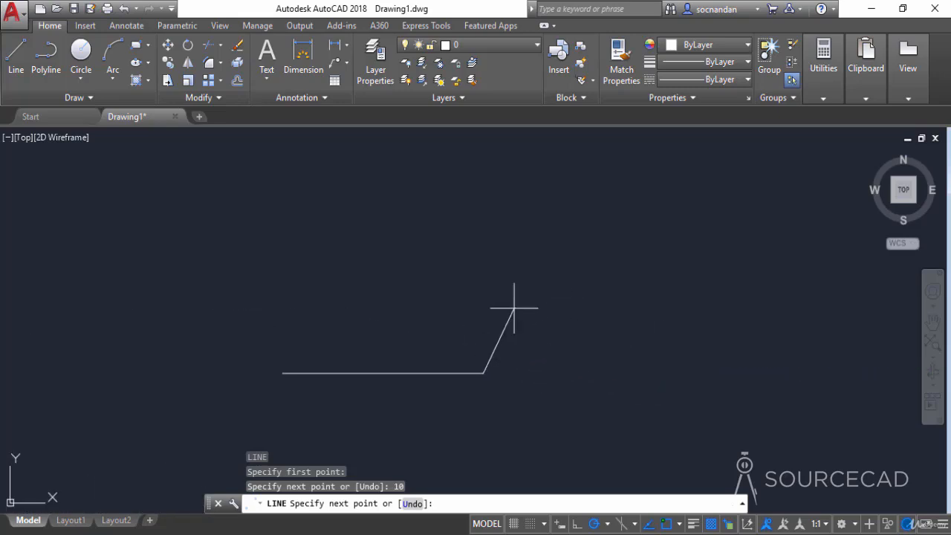
middle_drag(536, 357, 578, 358)
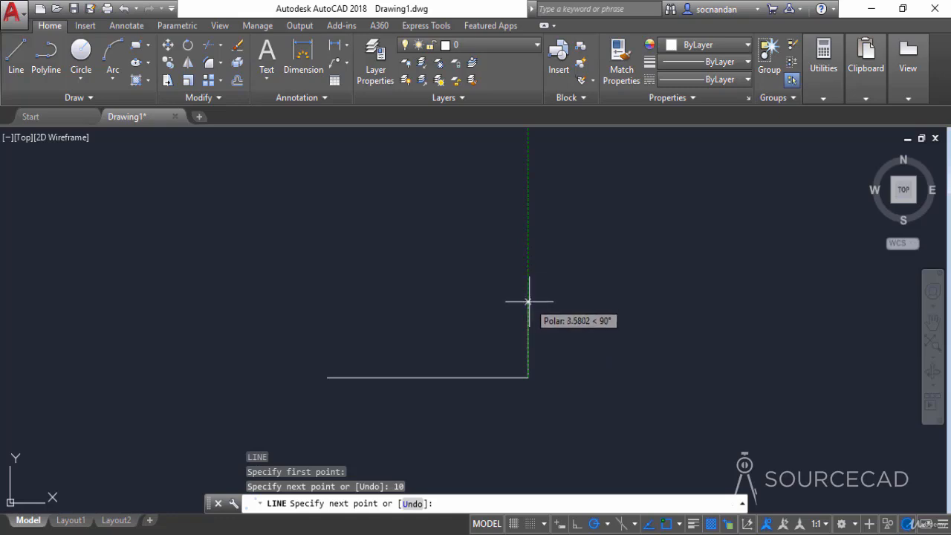
text(5)
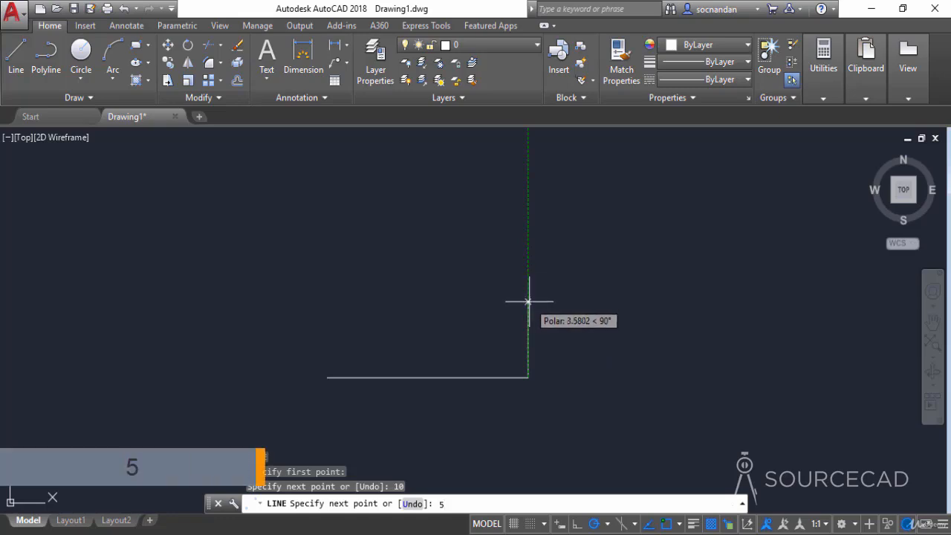
key(Return)
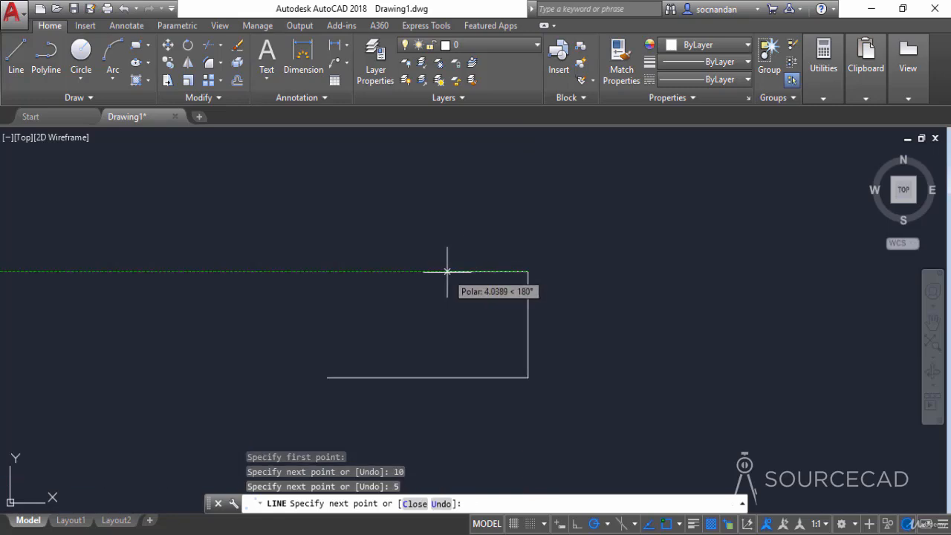
- Add the 10-unit upper edge towards negative X and close the line back to its start as a rectangle
text(10)
key(Return)
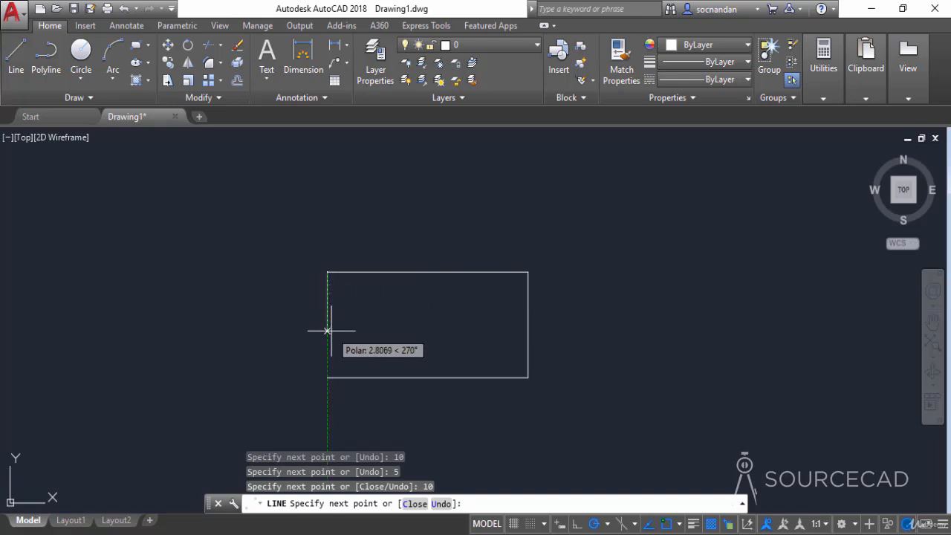
text(c)
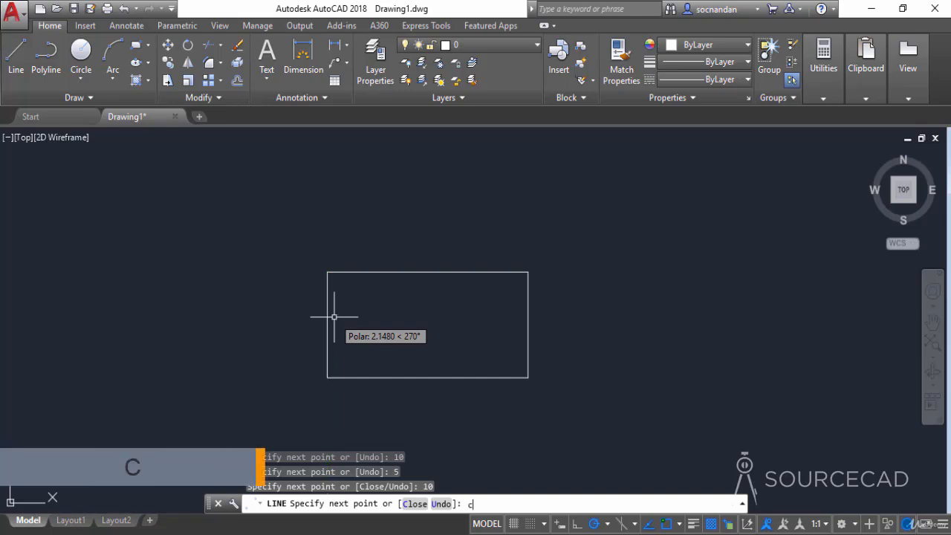
key(Return)
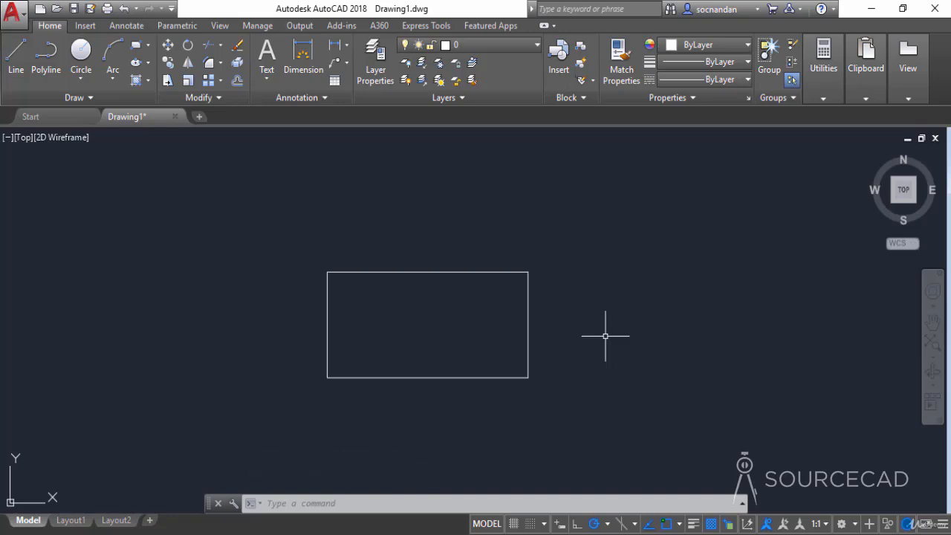
- Select all four lines of the rectangle and erase them
click(301, 250)
click(613, 424)
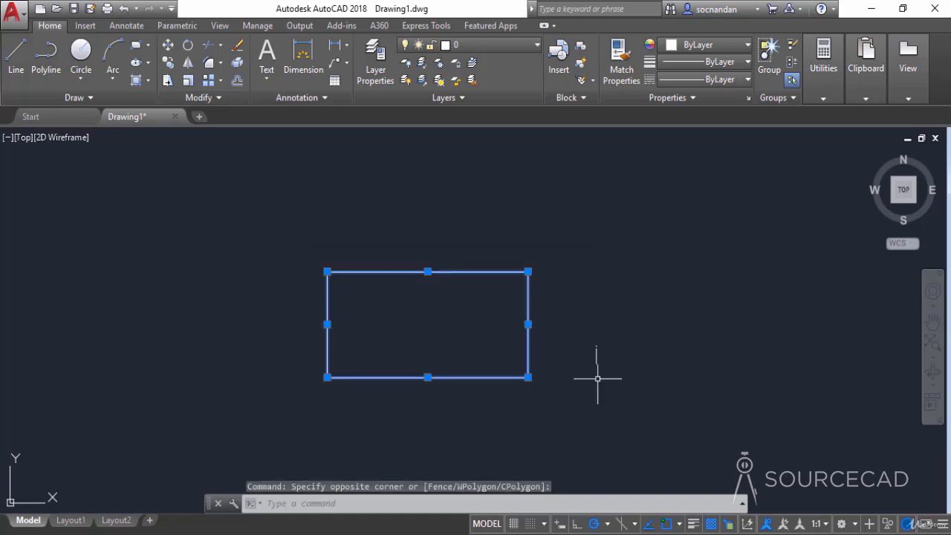
right_click(582, 272)
click(606, 285)
- Draw a line from the origin 0,0 to the absolute point 10,0 as the lower edge of a new rectangle
mouse_move(235, 427)
middle_down()
mouse_move(342, 371)
mouse_move(616, 279)
mouse_move(245, 414)
mouse_move(628, 227)
middle_up()
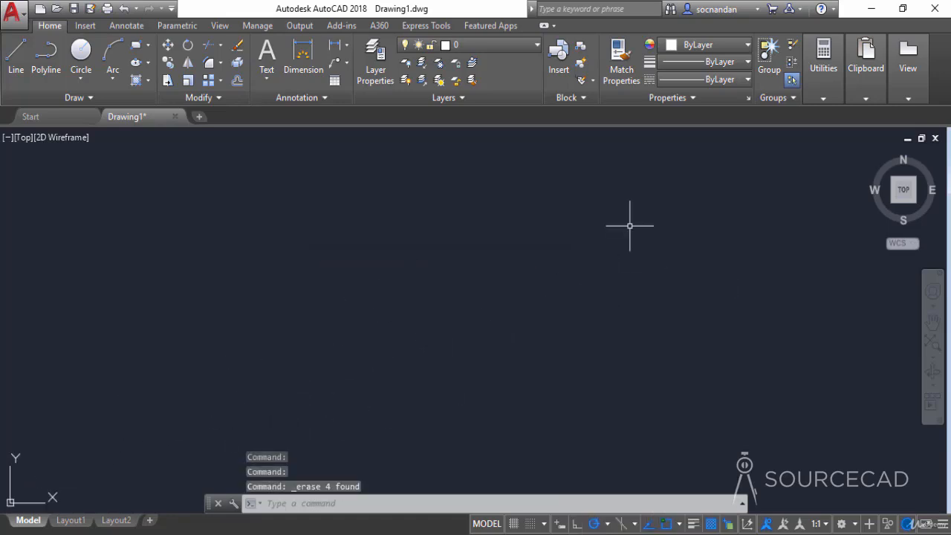
middle_drag(401, 364, 675, 219)
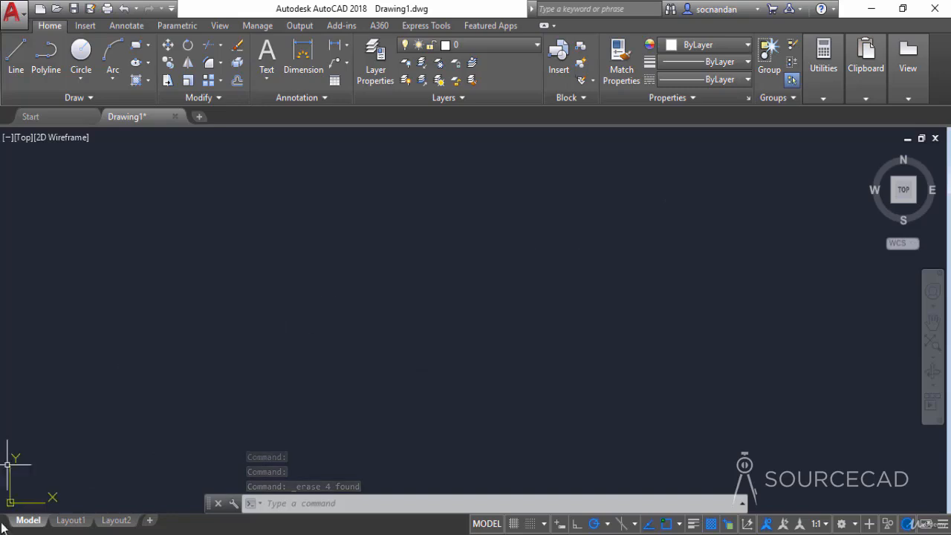
click(931, 343)
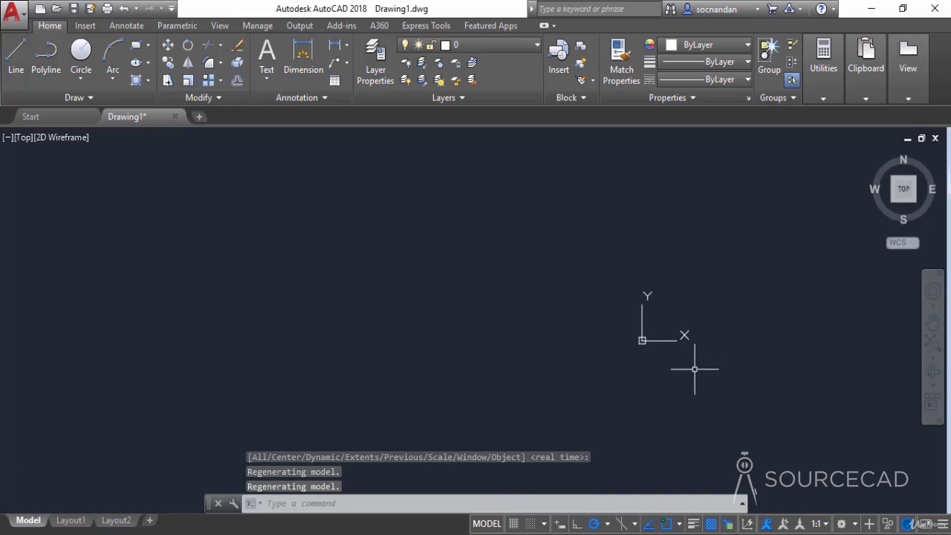
mouse_move(694, 367)
middle_down()
mouse_move(510, 365)
mouse_move(509, 351)
middle_up()
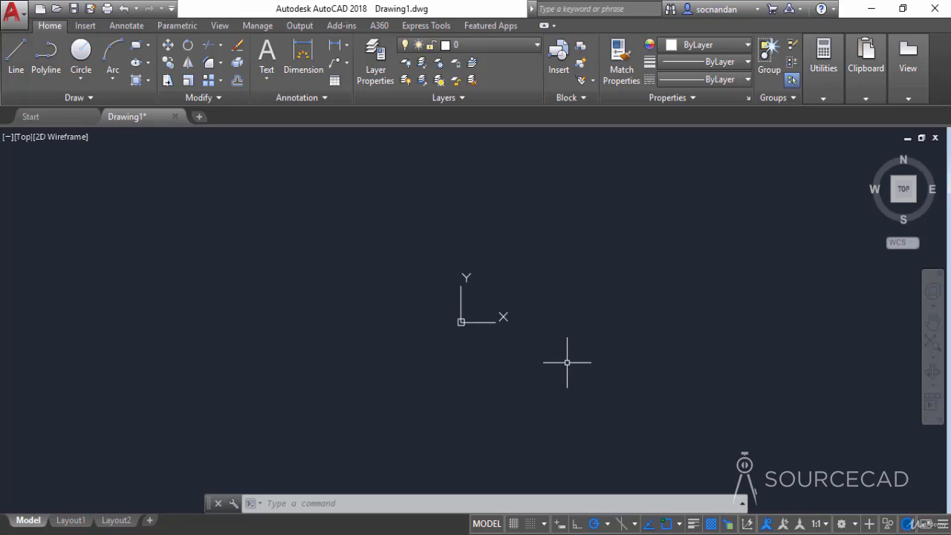
click(16, 56)
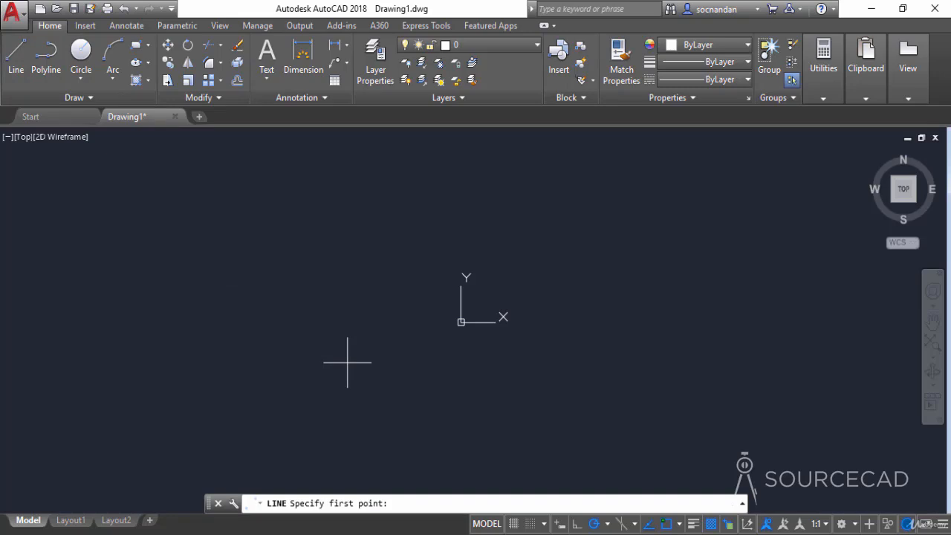
text(0,0)
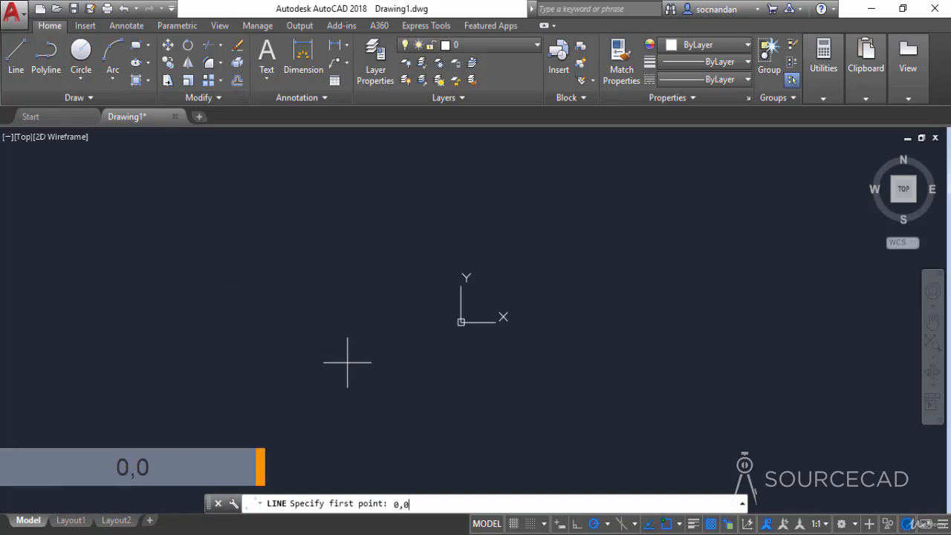
key(Return)
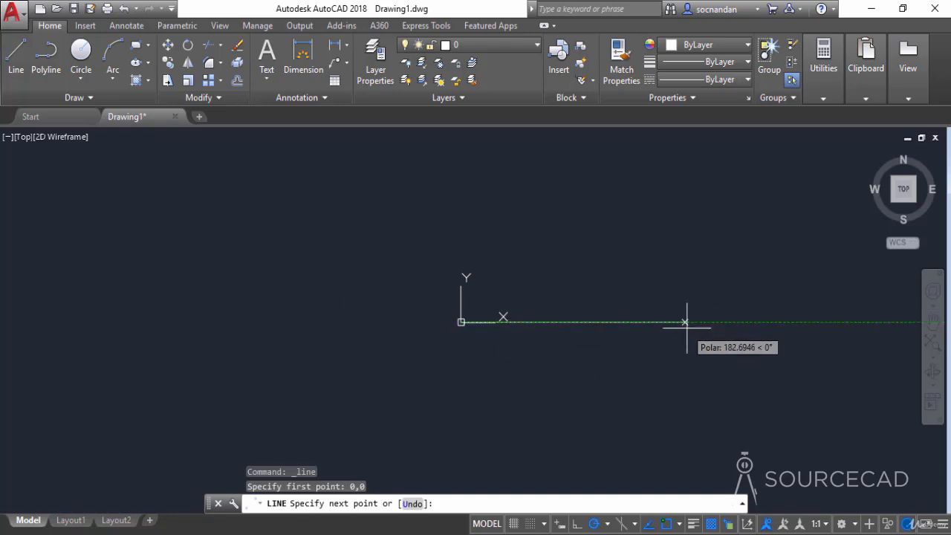
middle_drag(683, 322, 587, 350)
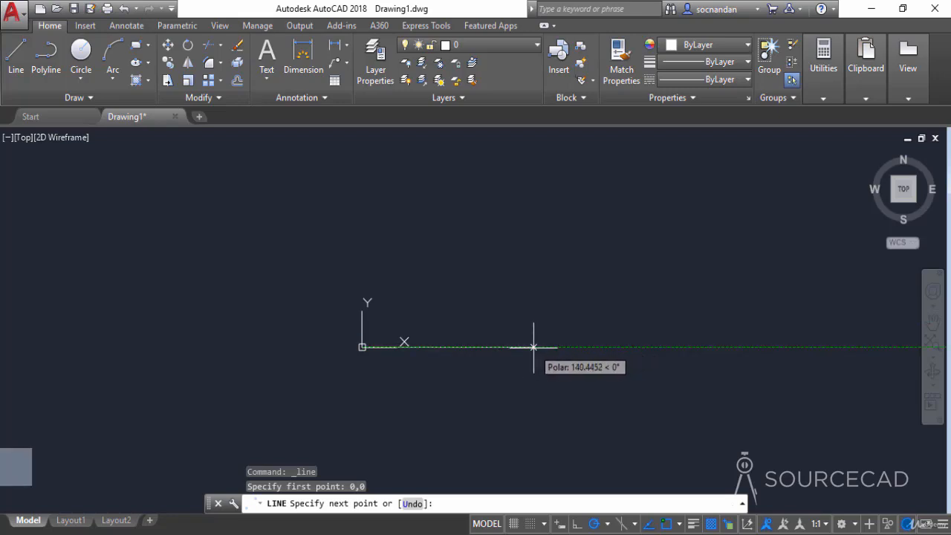
text(10)
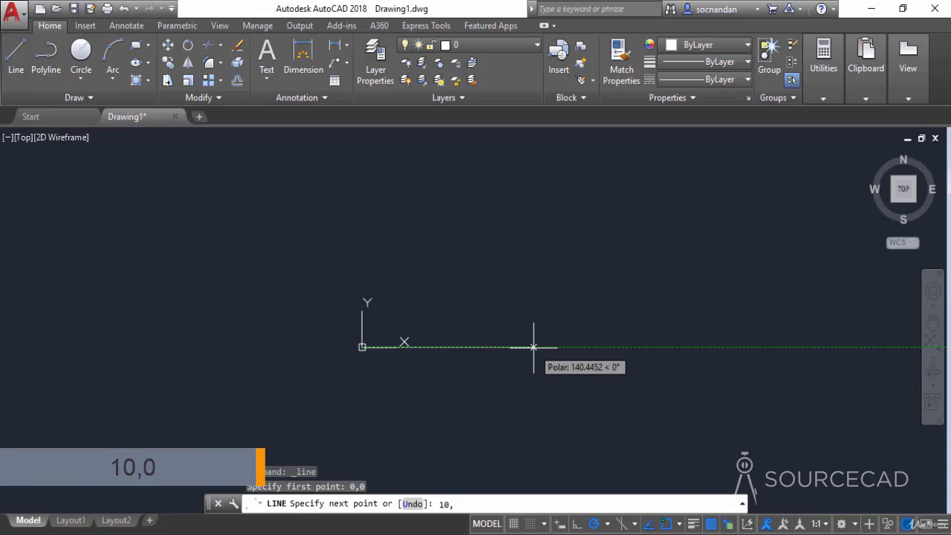
text(,0)
key(Return)
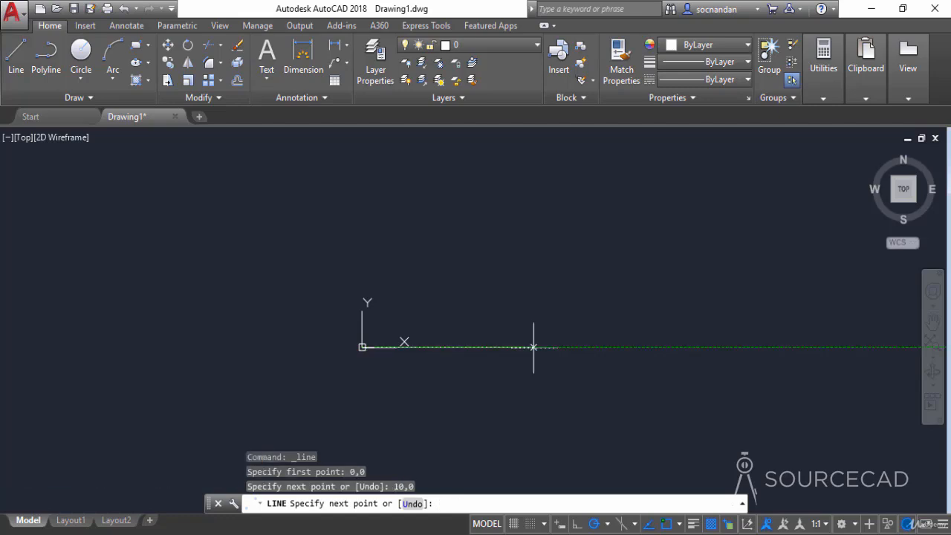
- Continue the line to the absolute points 10,5 and 0,5 to form the rectangle's vertical side and upper edge
scroll(374, 305, up, 5)
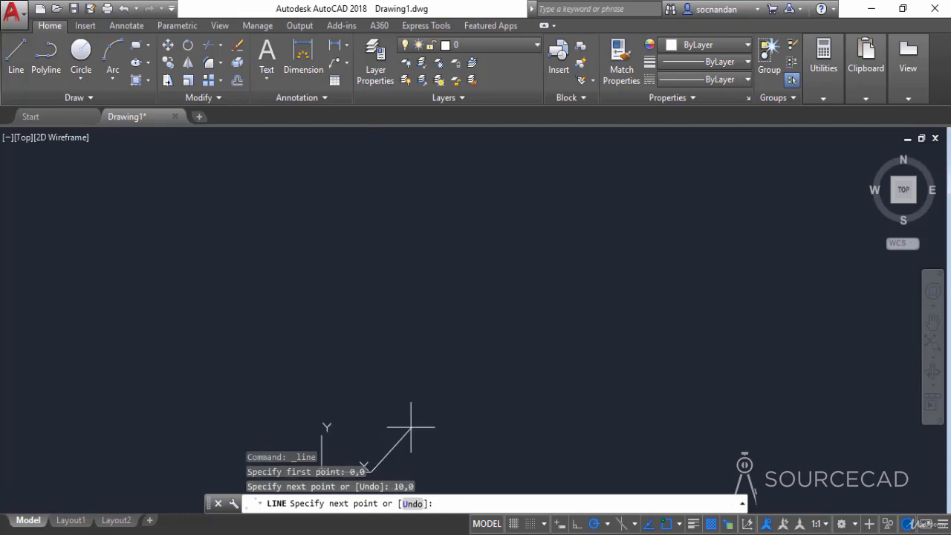
middle_drag(412, 428, 523, 284)
scroll(497, 324, up, 5)
scroll(454, 304, up, 4)
scroll(454, 327, down, 2)
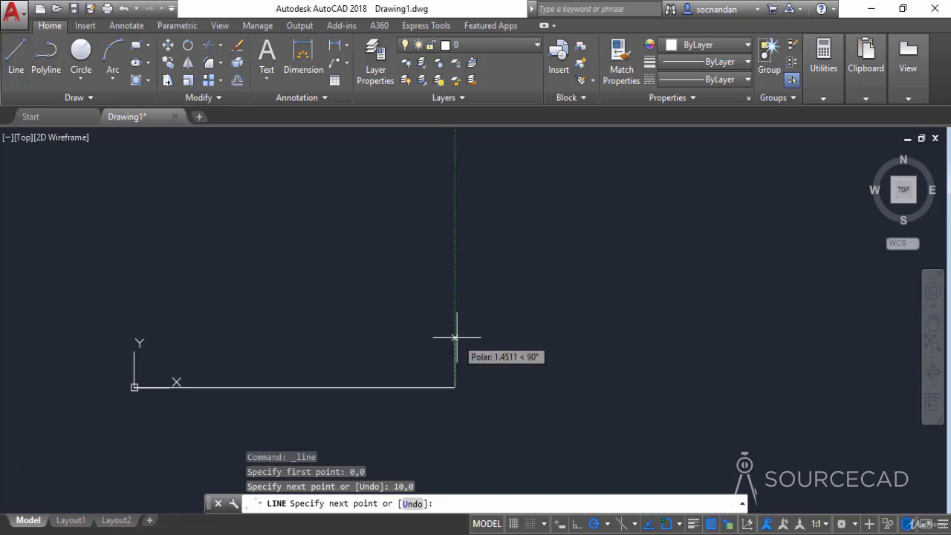
mouse_move(453, 334)
middle_down()
mouse_move(586, 334)
mouse_move(610, 319)
middle_up()
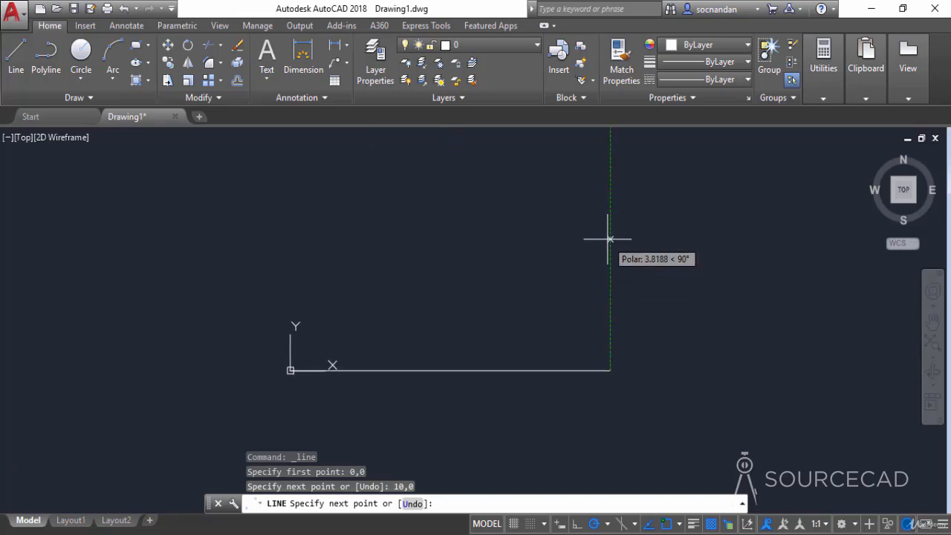
middle_drag(610, 231, 608, 281)
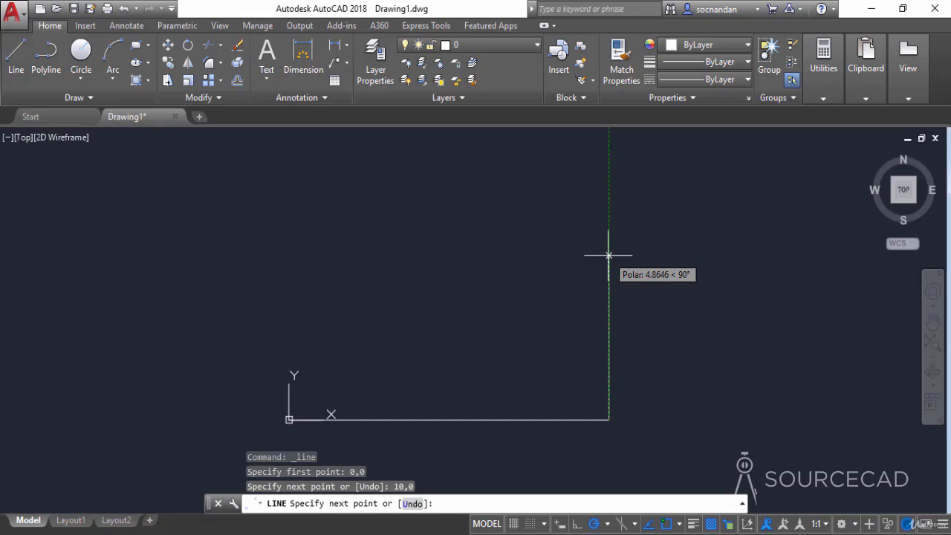
text(1)
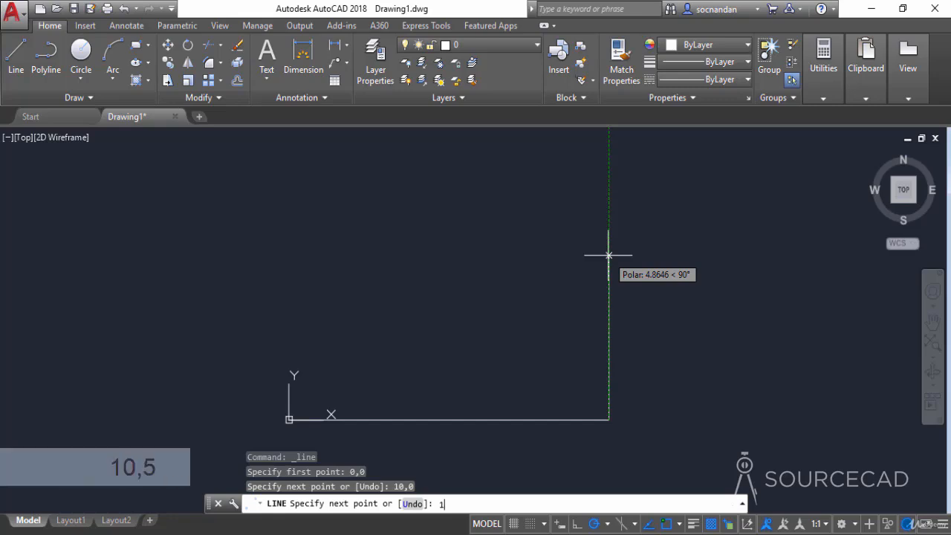
text(0,5)
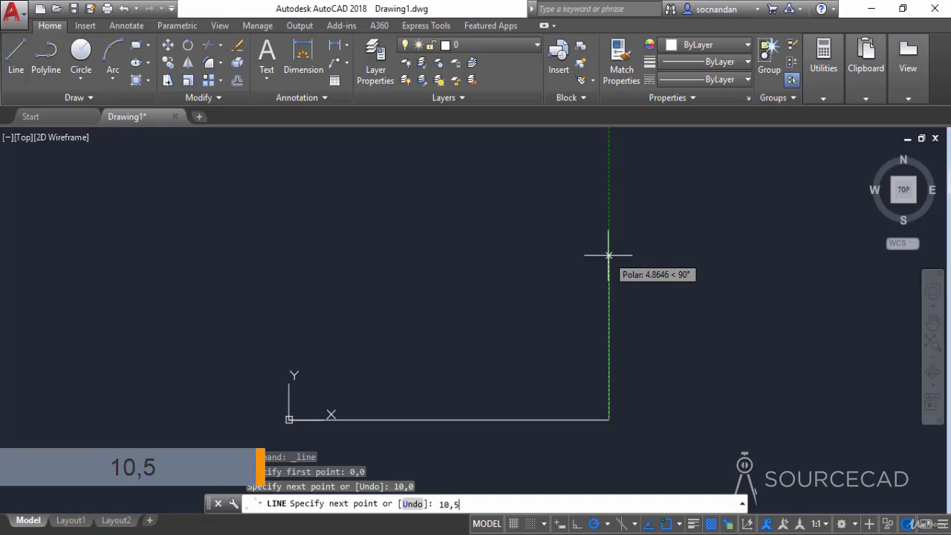
key(Return)
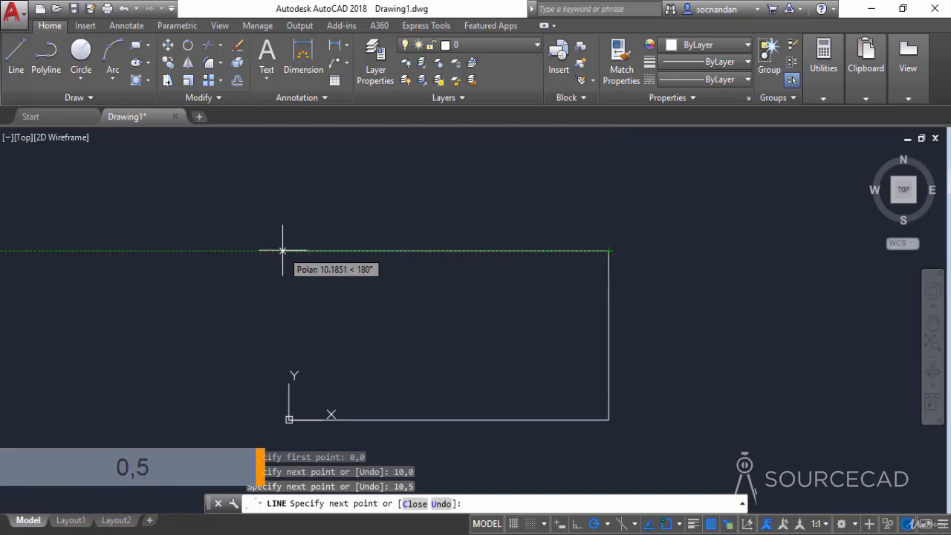
text(0,5)
key(Return)
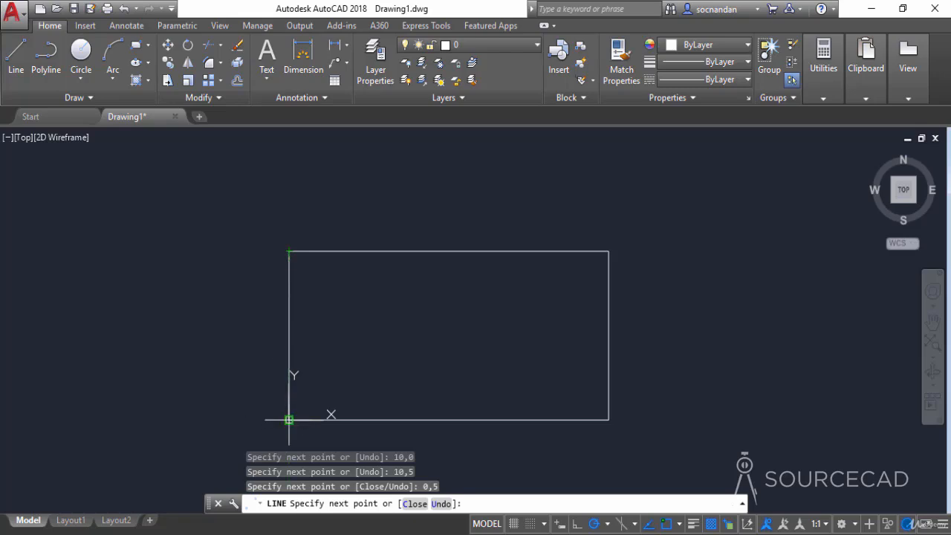
- Close the rectangle by continuing the line to the absolute point 0,0, and finish the Line command
text(0,0)
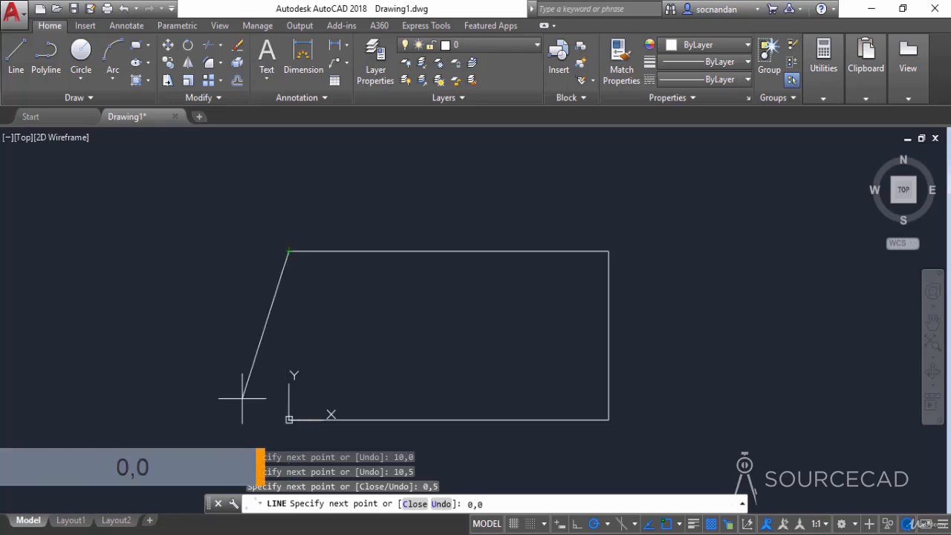
key(Return)
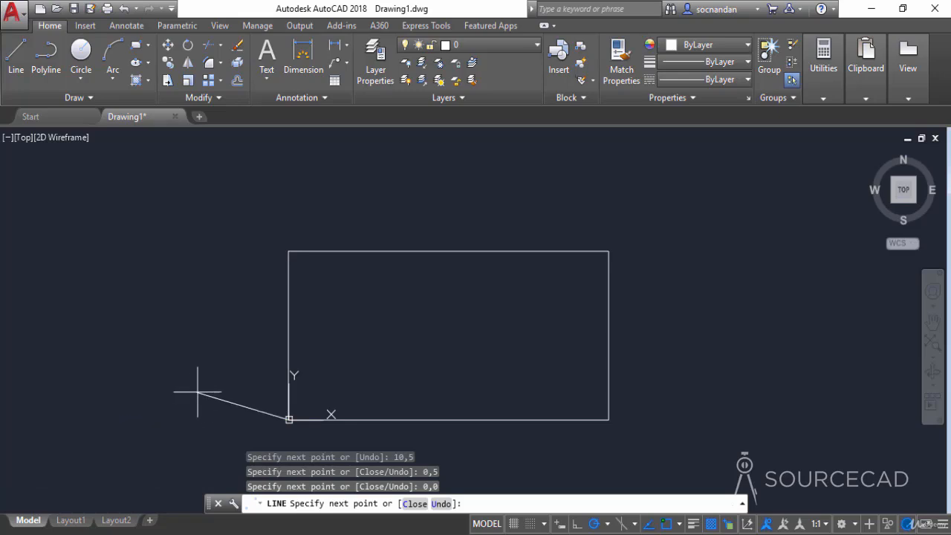
key(Return)
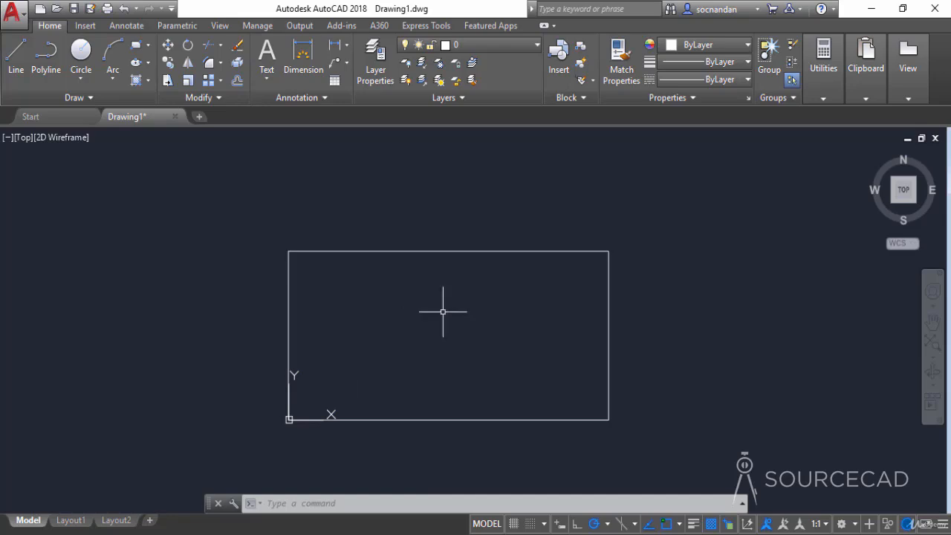
- Draw a line from a free point inside the rectangle to the absolute point 10,0
click(16, 54)
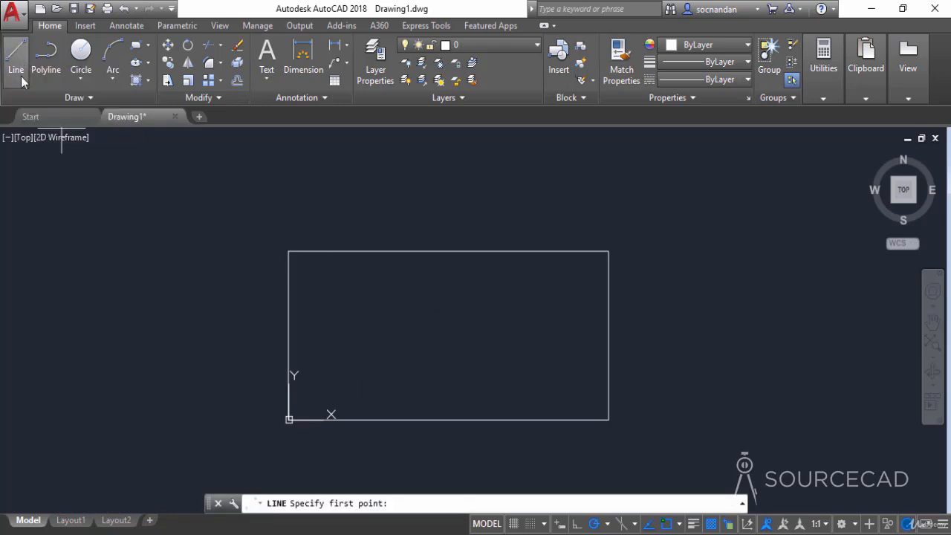
click(395, 360)
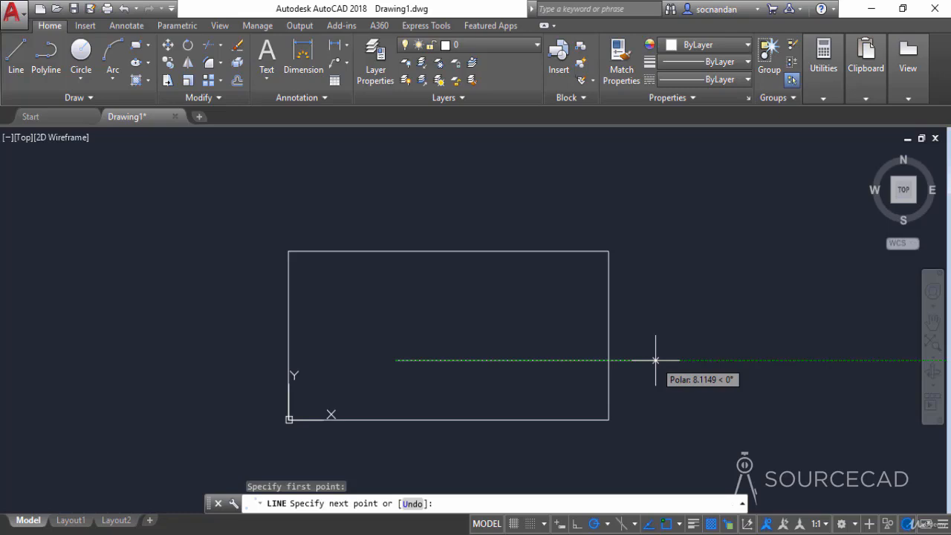
text(10,)
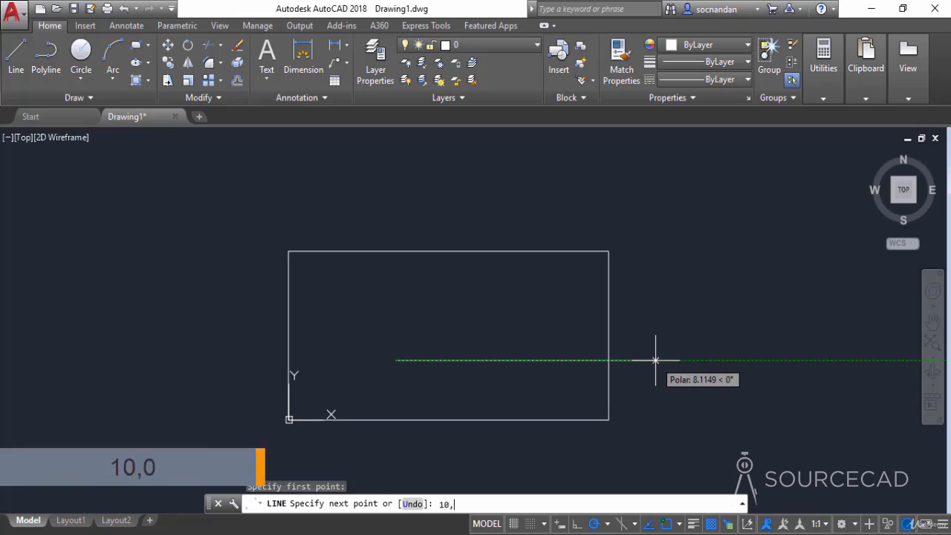
text(0)
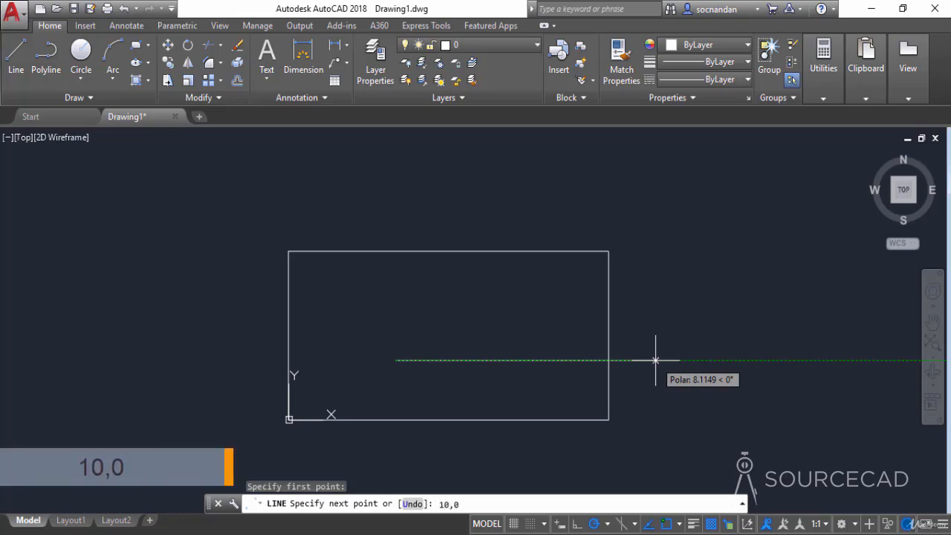
key(Return)
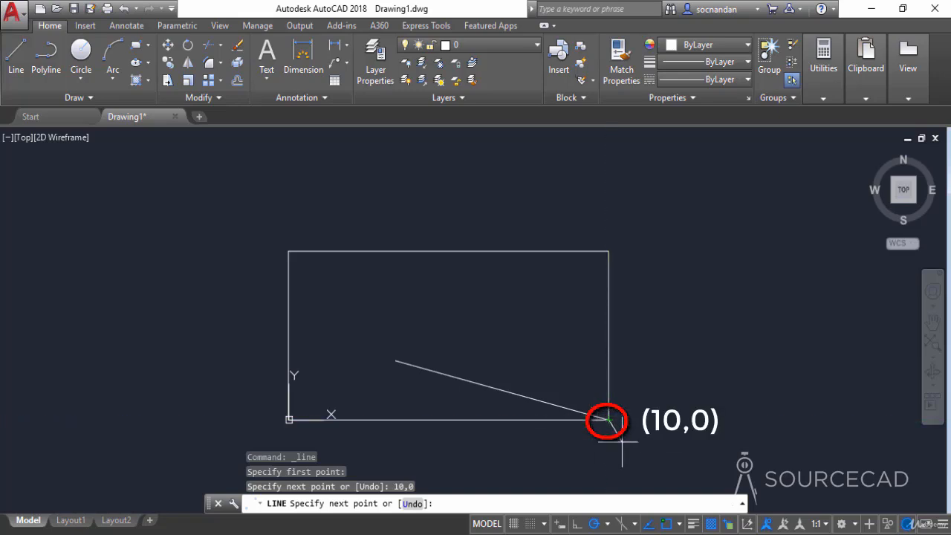
key(Return)
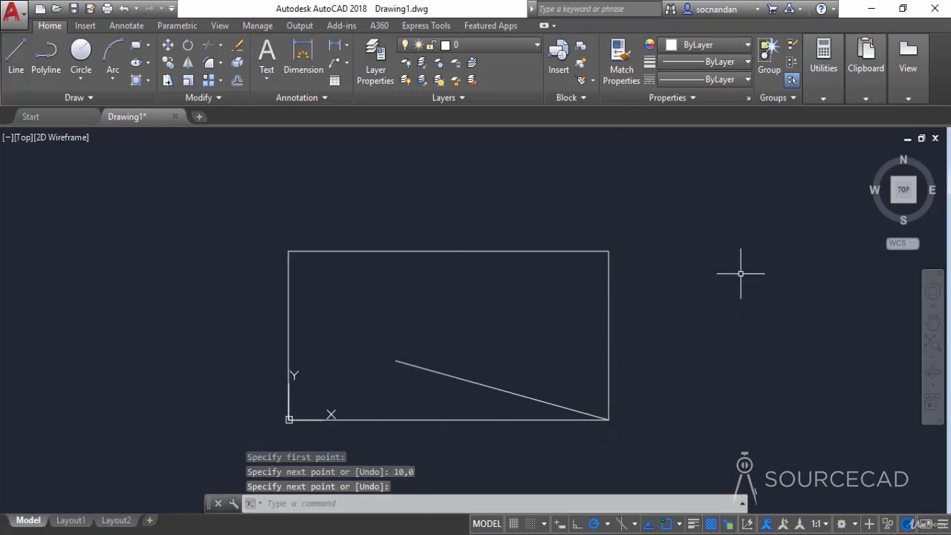
- Erase the slanted line inside the rectangle
click(449, 372)
right_click(478, 319)
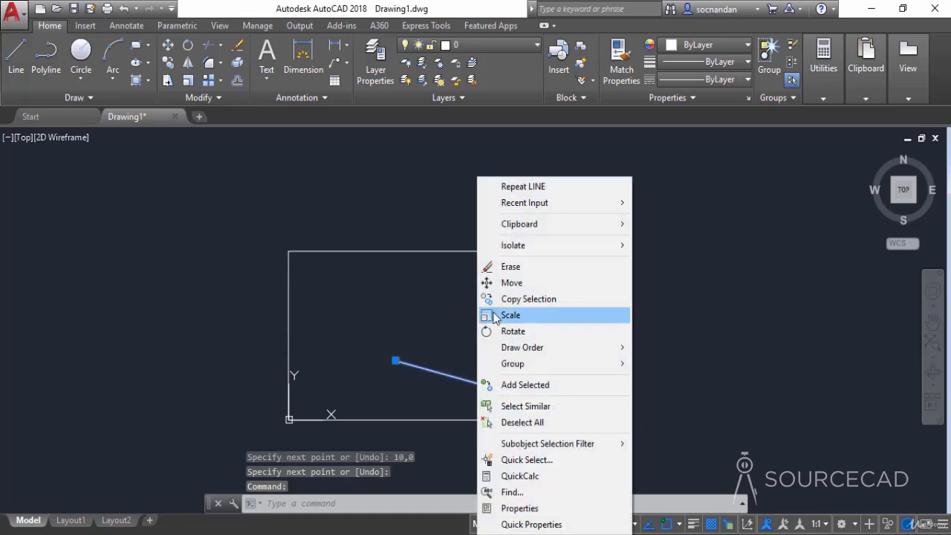
click(507, 266)
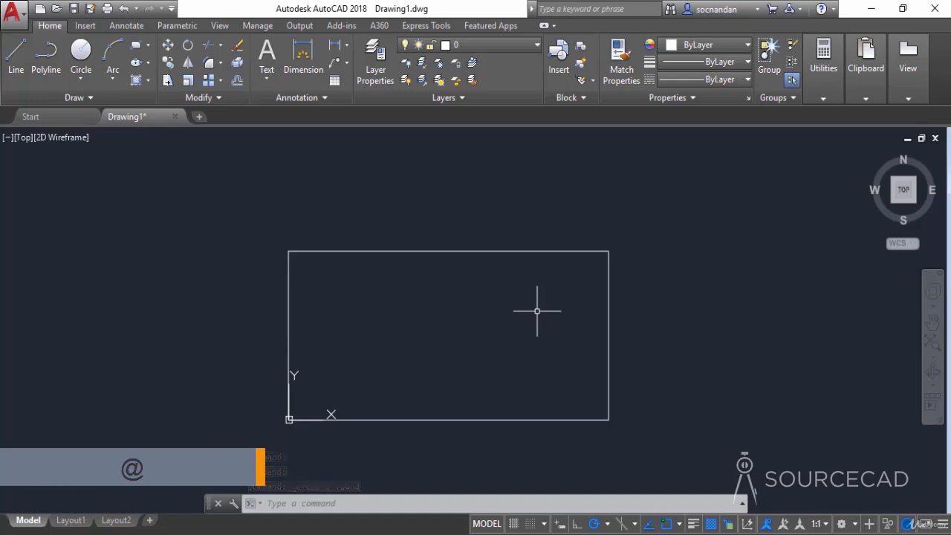
middle_drag(713, 346, 487, 342)
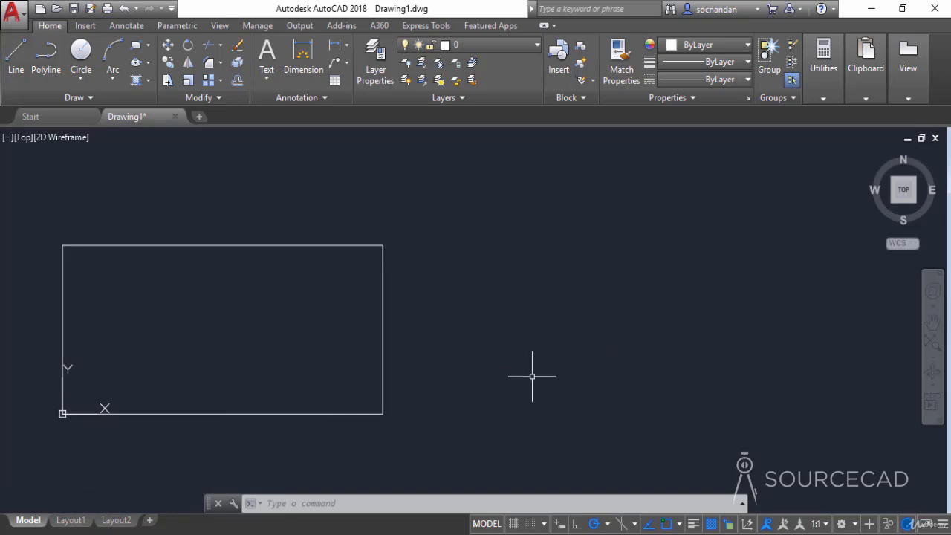
click(16, 66)
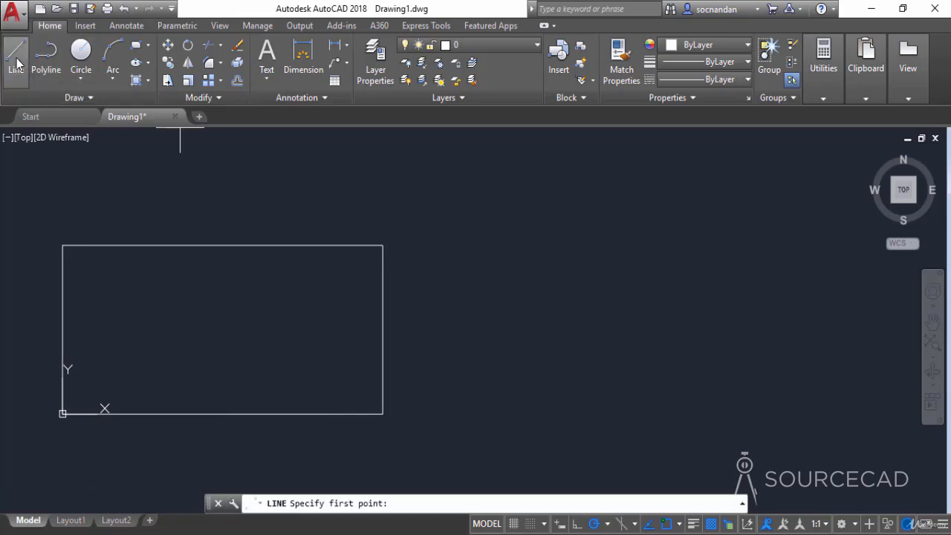
click(468, 369)
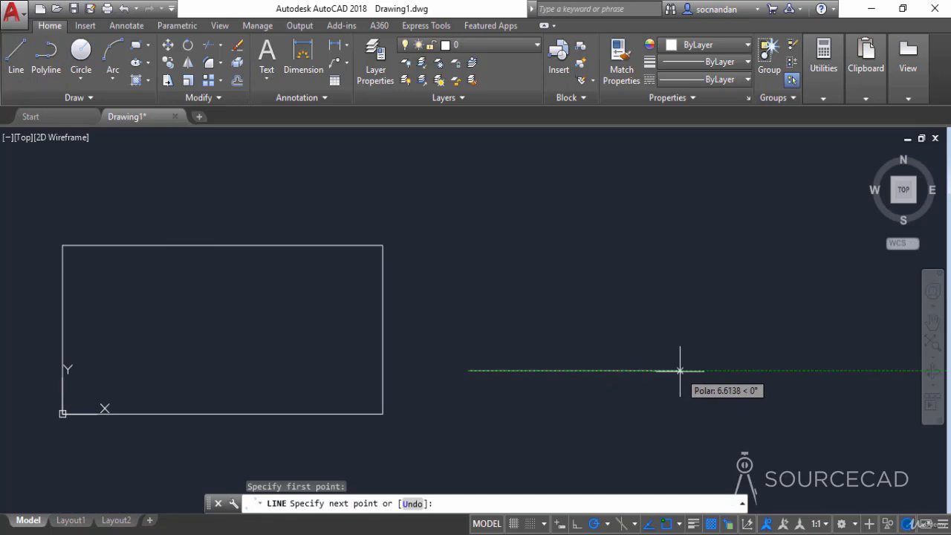
text(@1)
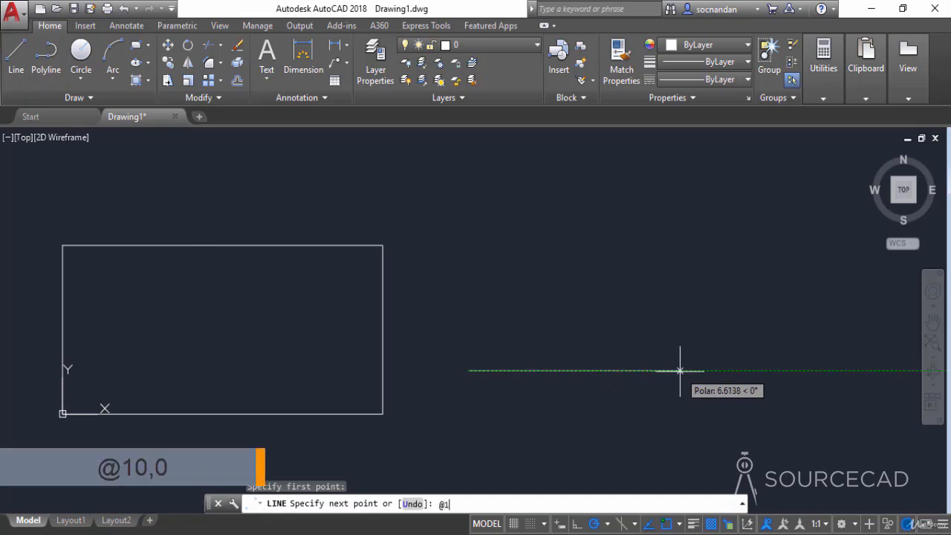
text(0,0)
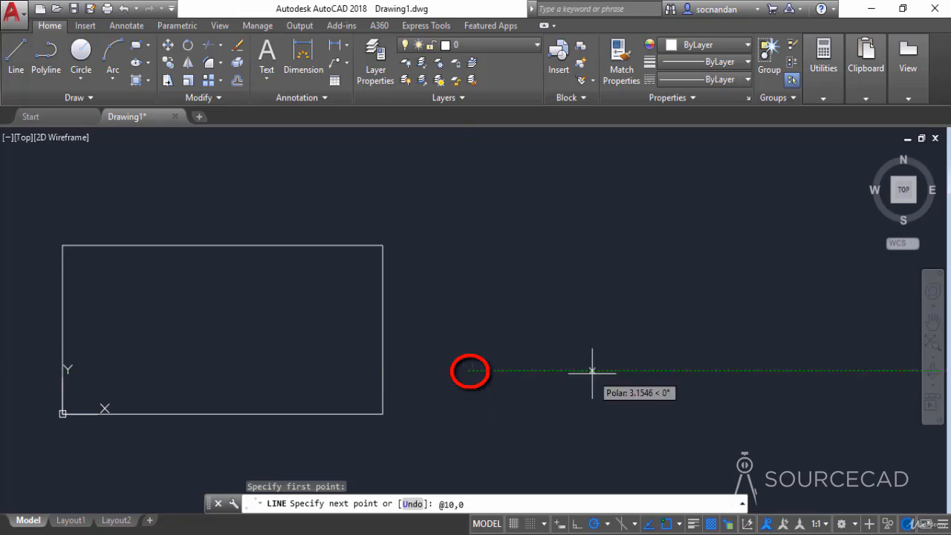
key(Return)
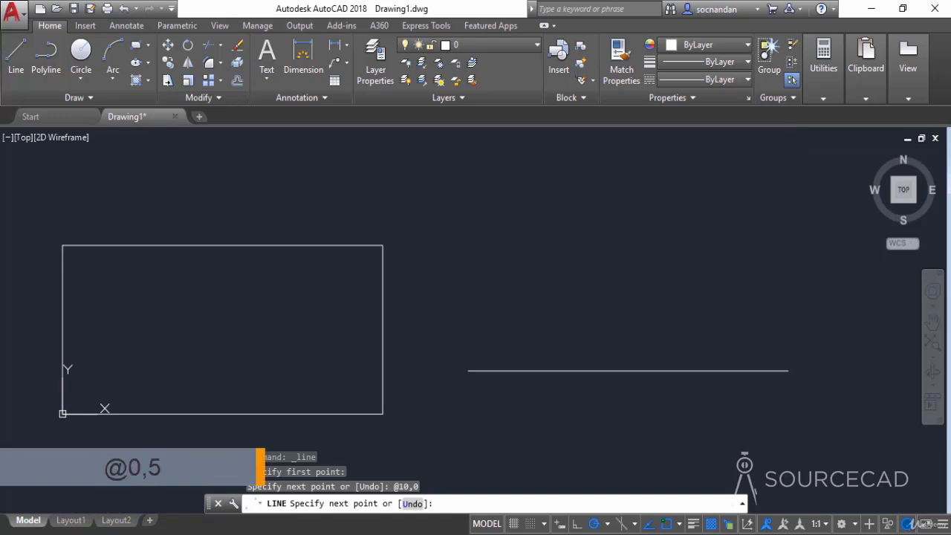
- Continue the line with the relative coordinates @0,5 and @-10,0 to form the second rectangle's vertical side and upper edge
text(@0)
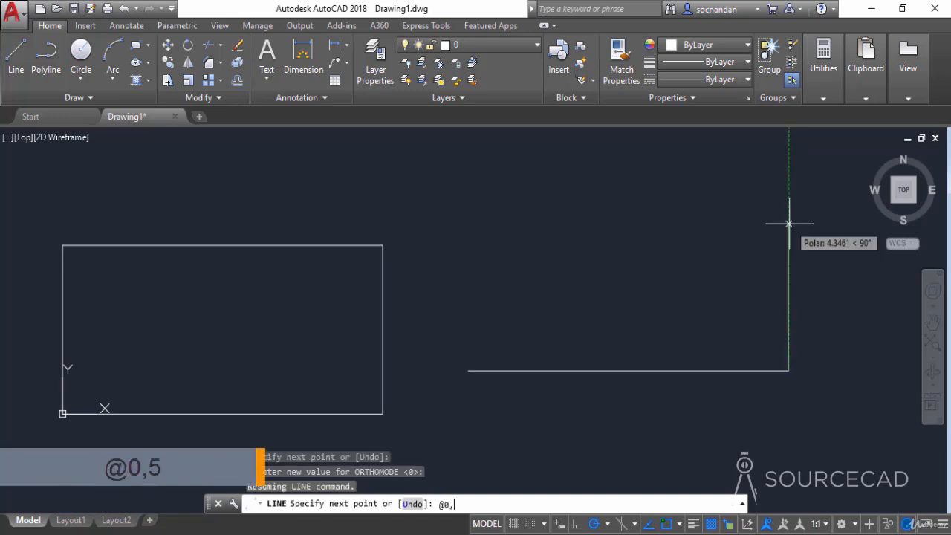
text(,5)
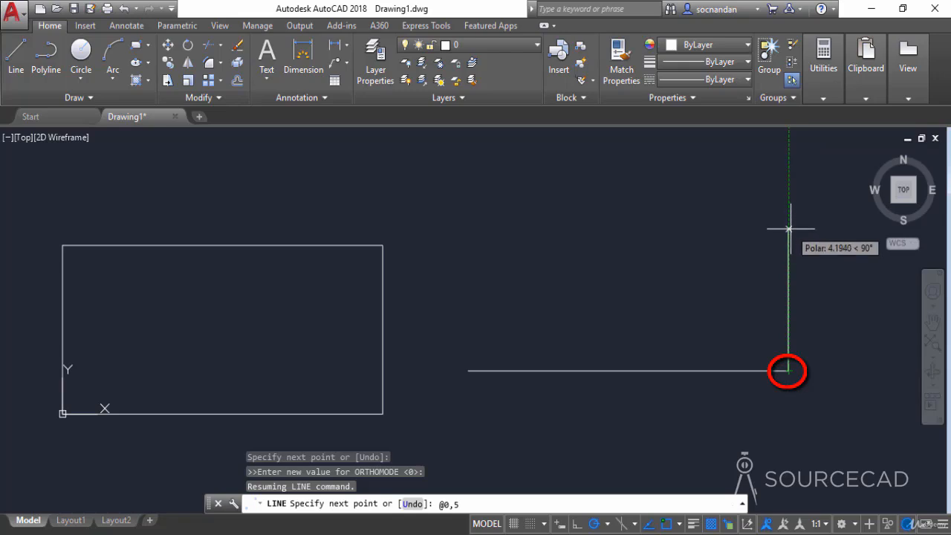
key(Return)
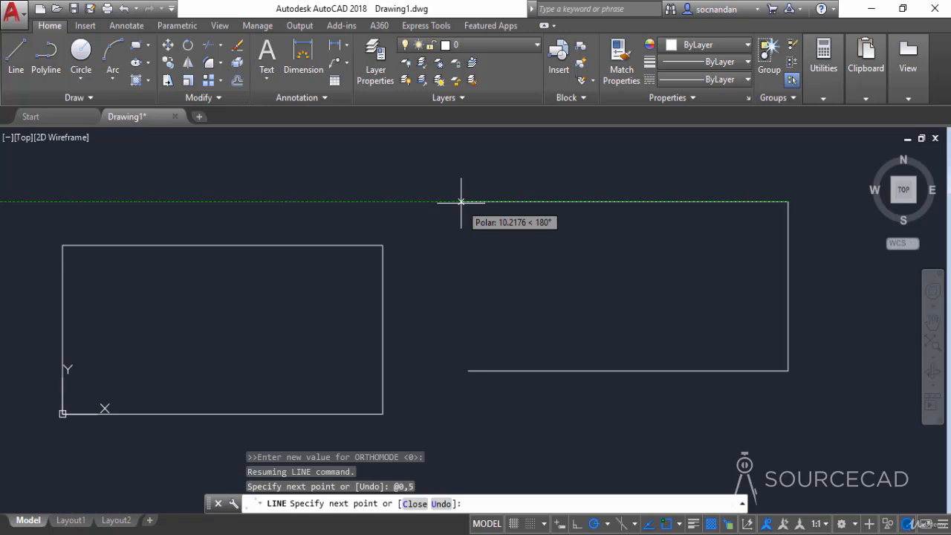
text(@)
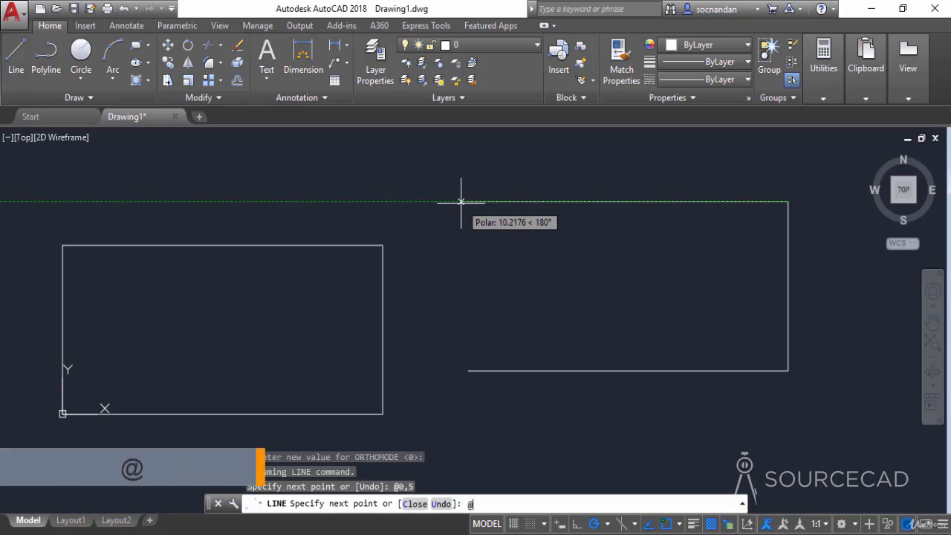
text(-10)
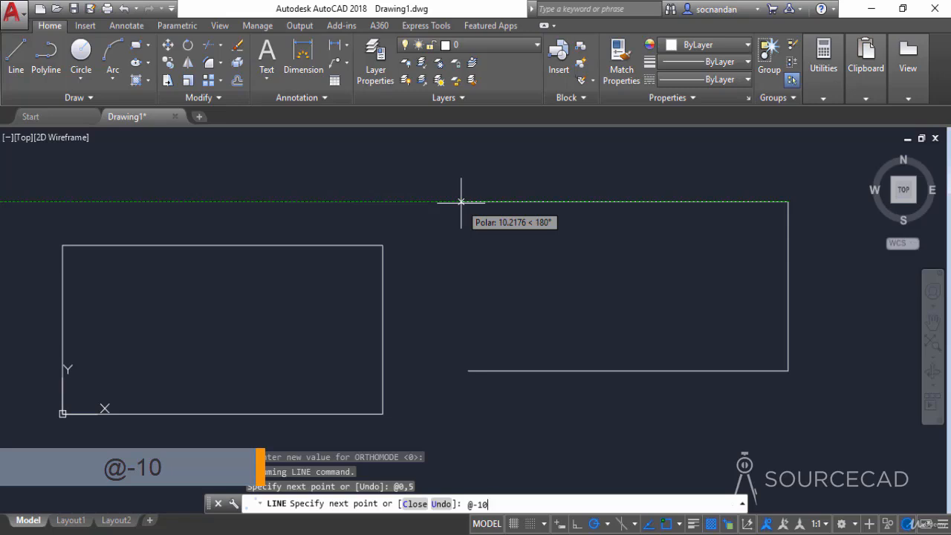
text(,0)
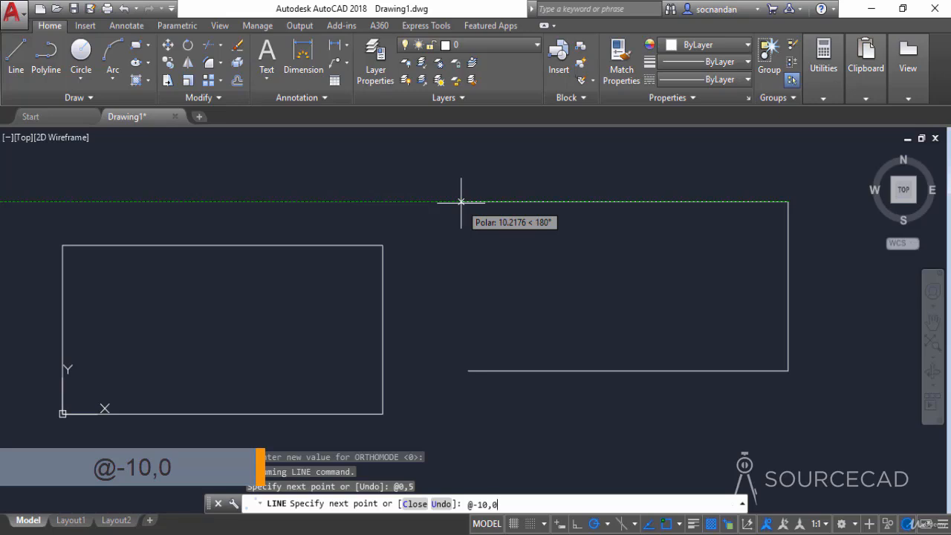
key(Return)
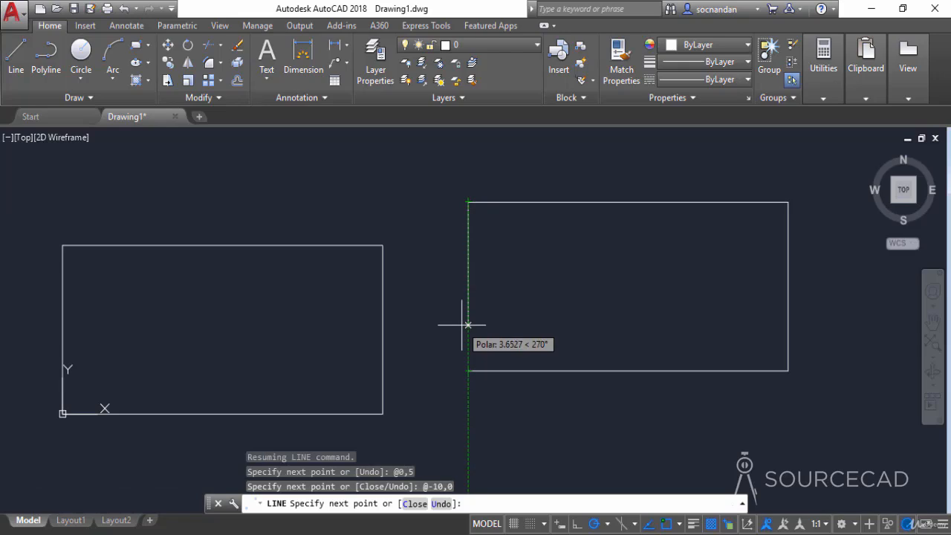
- Close the second rectangle with the relative coordinate @0,-5 and finish the Line command
text(@0)
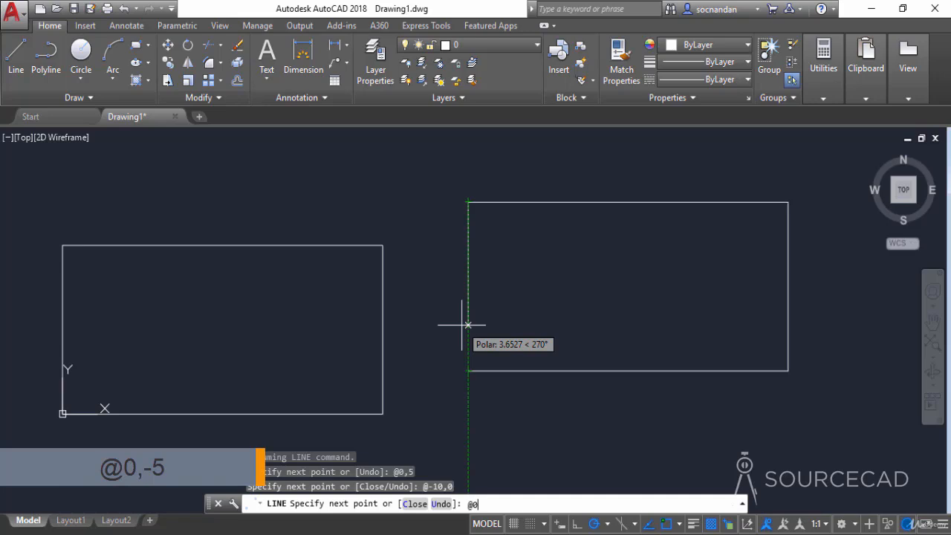
text(,-5)
key(Return)
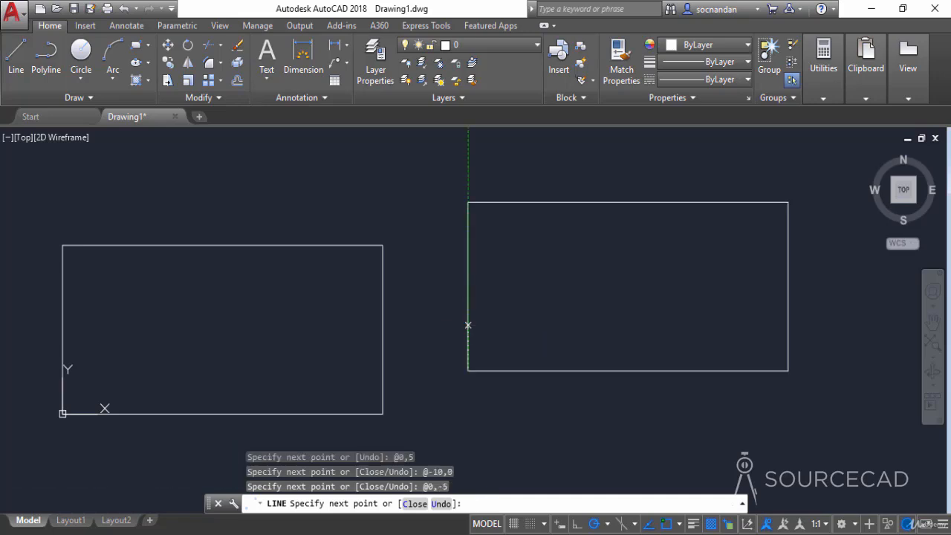
key(Return)
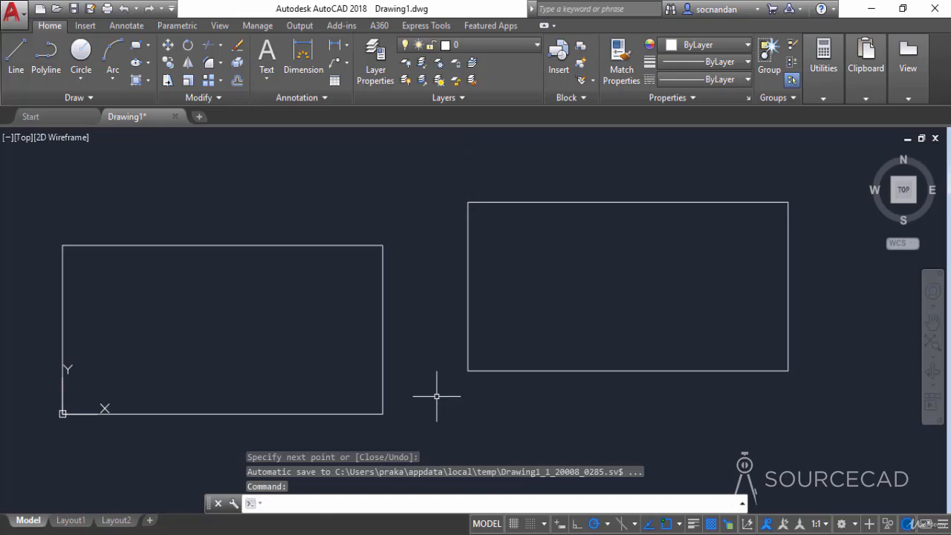